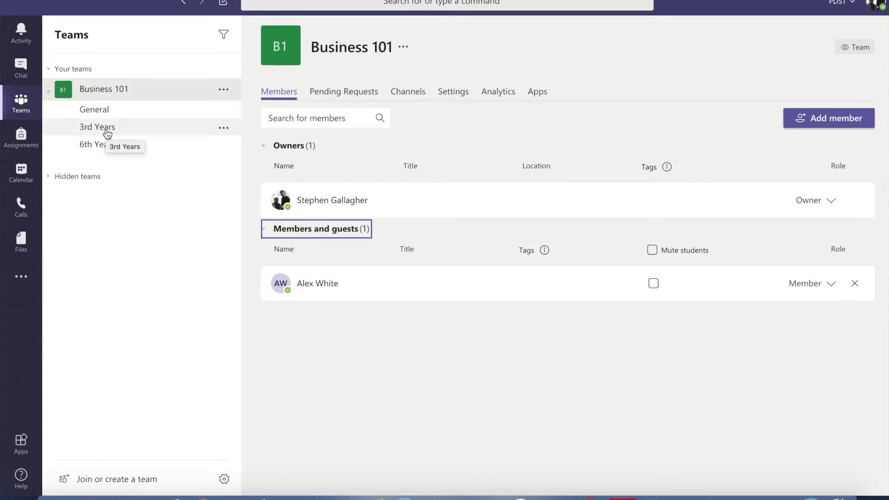
Step: View the General channel of Business 101 and the files stored in the 3rd Years channel
click(103, 110)
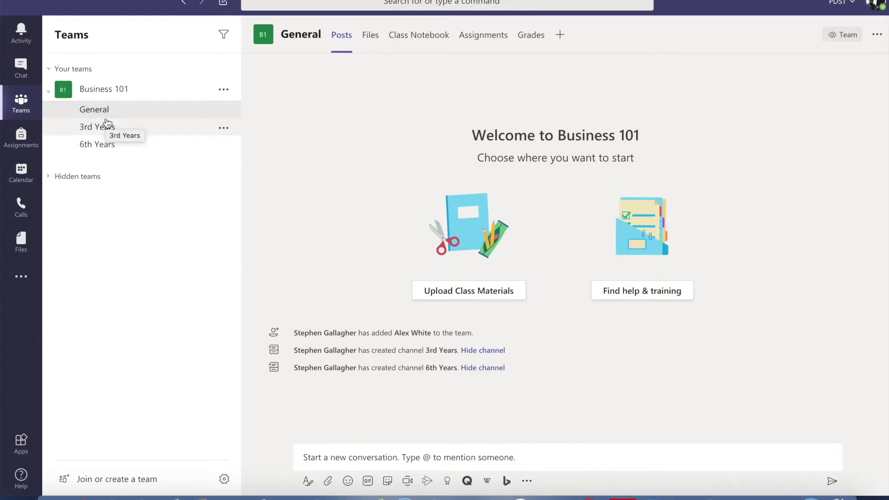
click(98, 126)
click(378, 35)
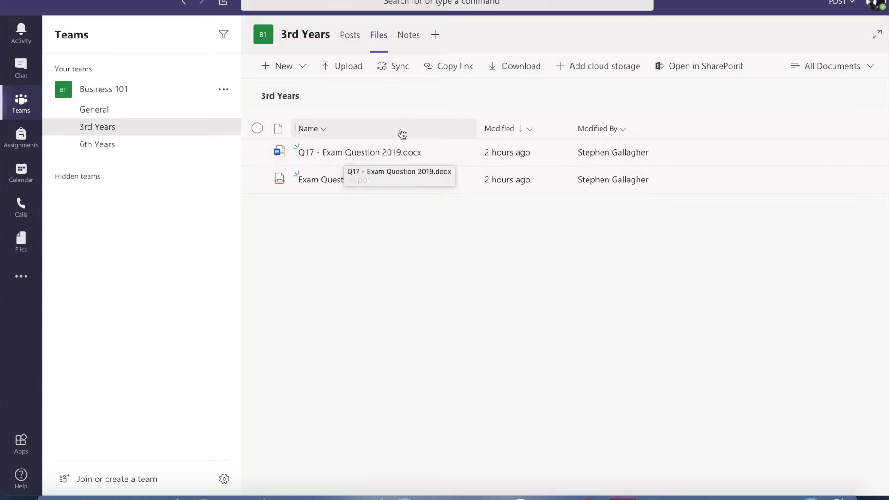
Step: Add a PDF tab named "Today's Lesson" to the 3rd Years channel, showing Exam Question.pdf
click(435, 35)
click(560, 135)
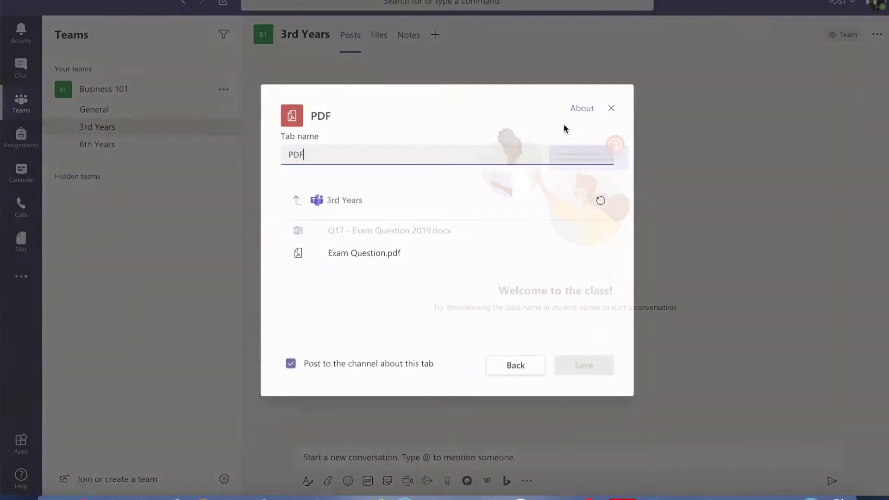
text(Today's Lesson)
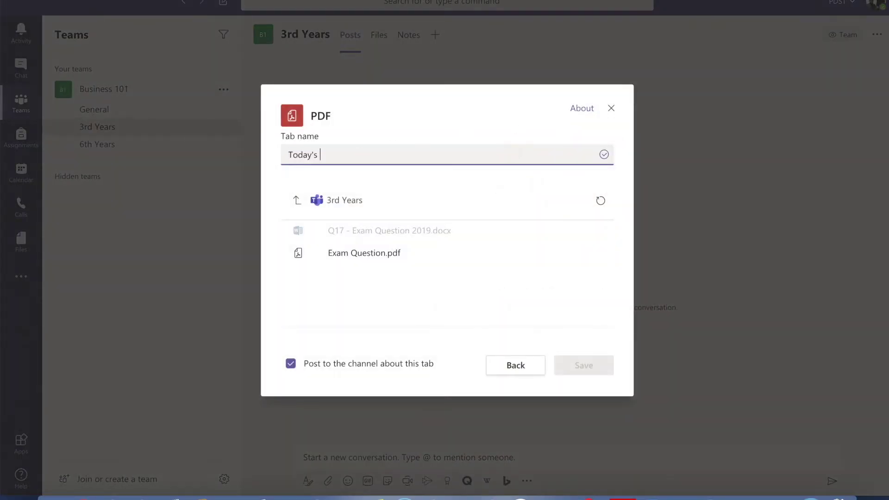
click(364, 253)
click(583, 365)
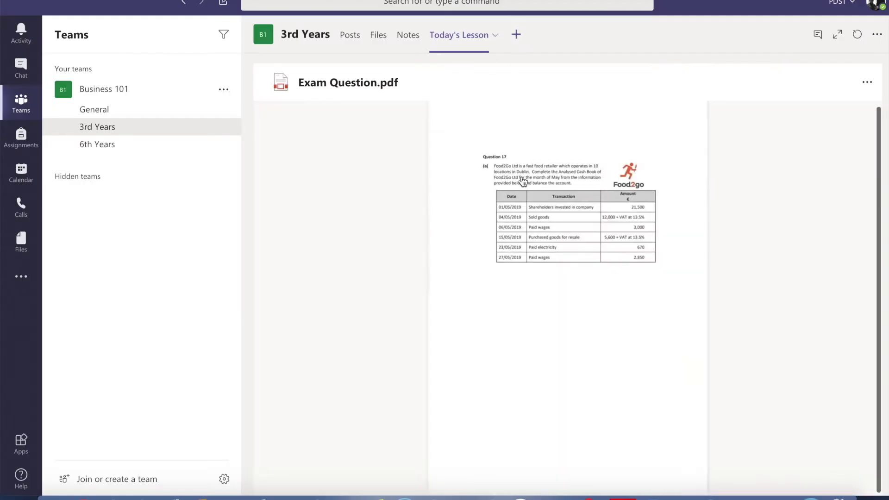
Step: Add a Word tab named "Worked Solution" for Q17 - Exam Question 2019.docx, without posting about it to the channel
click(516, 37)
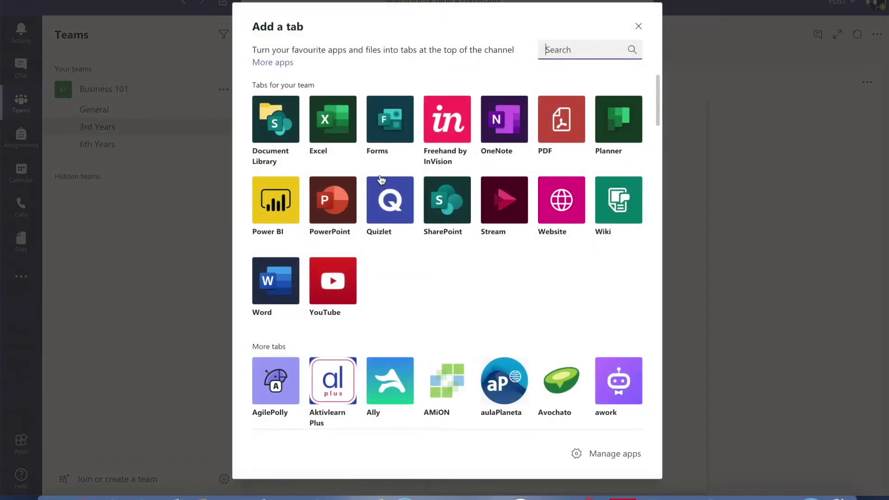
click(274, 282)
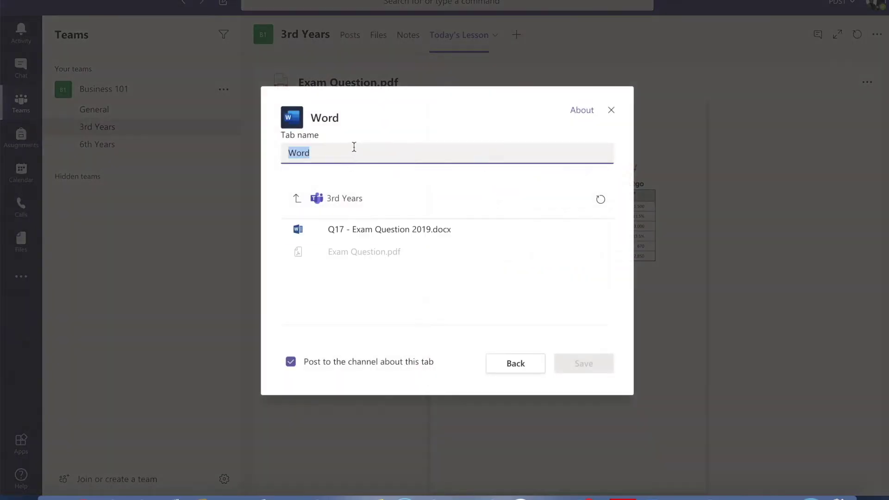
text(Worked Solution)
click(291, 362)
click(463, 229)
click(584, 364)
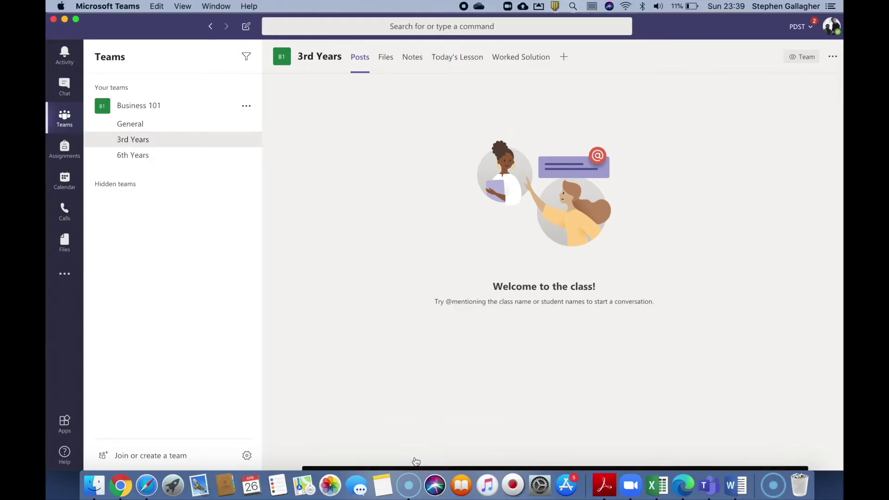
Step: Schedule a 3rd Years channel meeting titled "Exam Question Solution" for 29 Apr 2020, 13:00 to 14:00, and send it
click(407, 481)
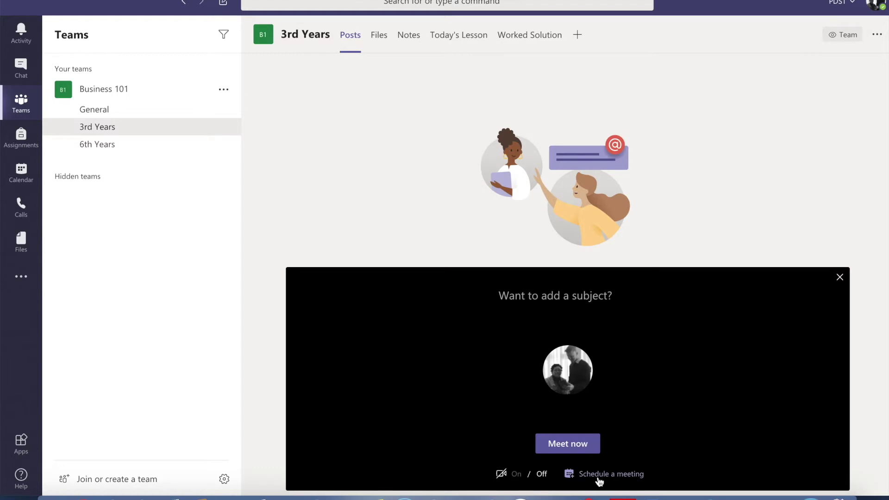
click(599, 476)
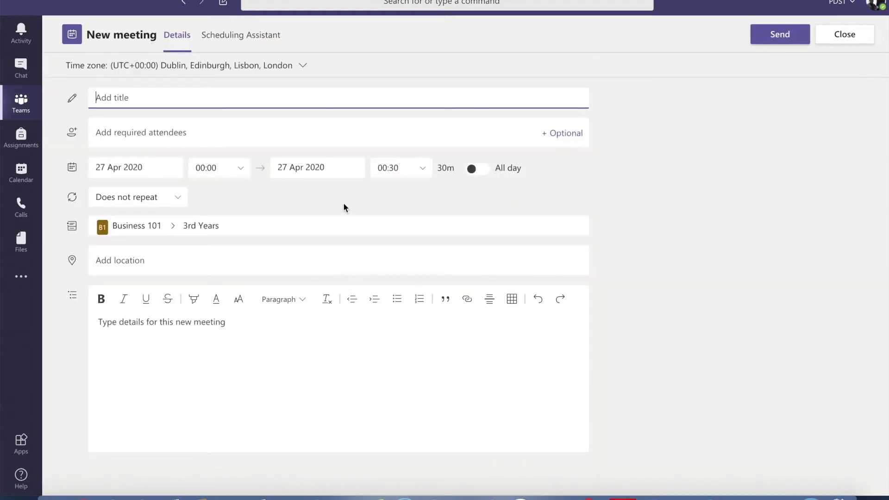
text(Exam Question Solution)
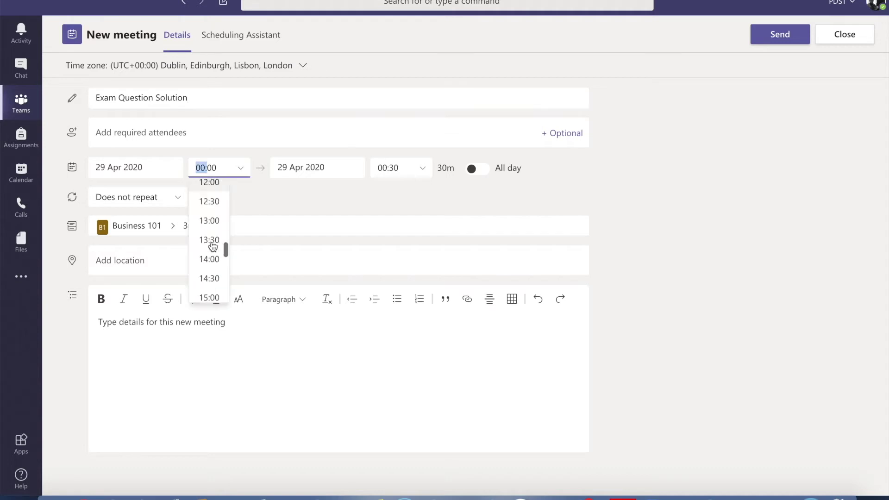
click(211, 239)
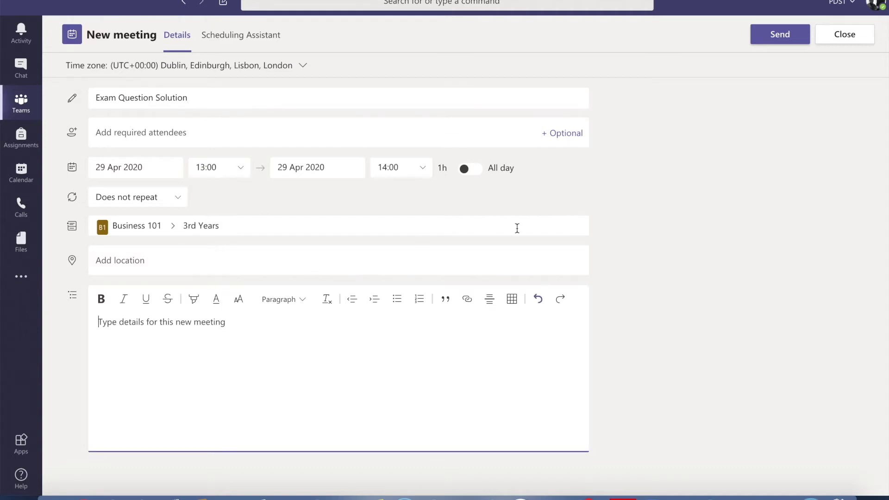
click(777, 44)
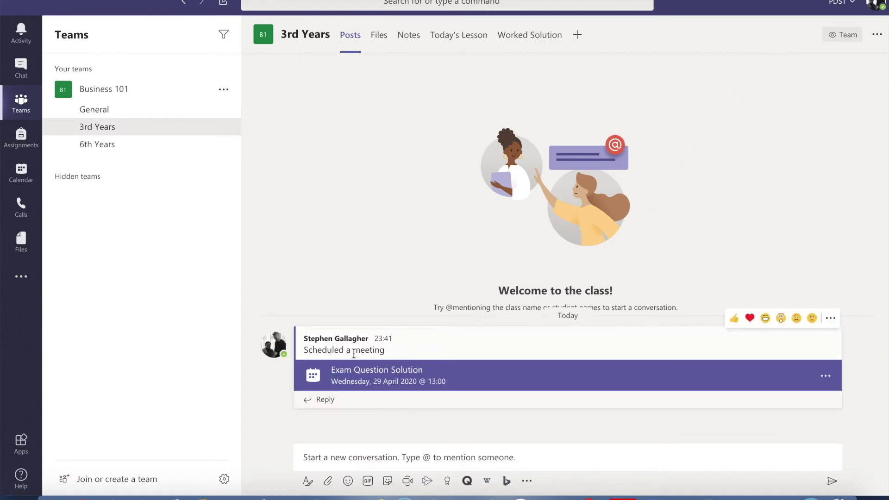
Step: Open the scheduled Exam Question Solution meeting from the channel post and join it with microphone and camera off
click(356, 375)
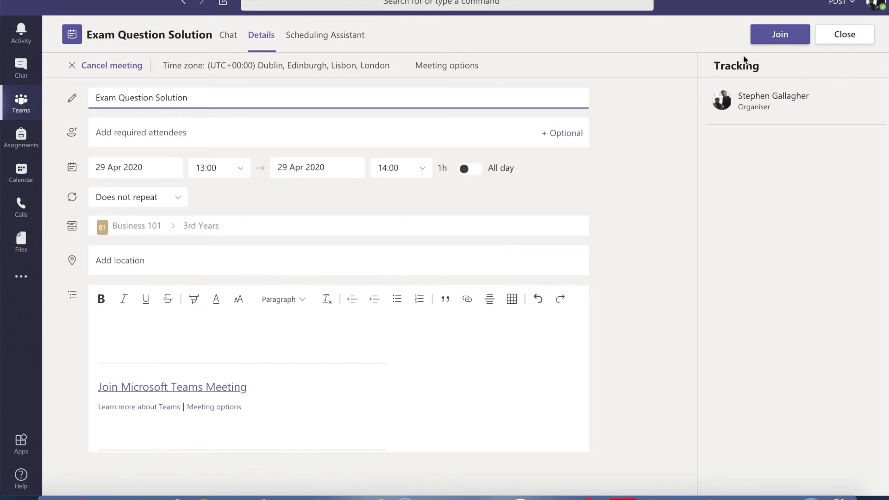
click(778, 36)
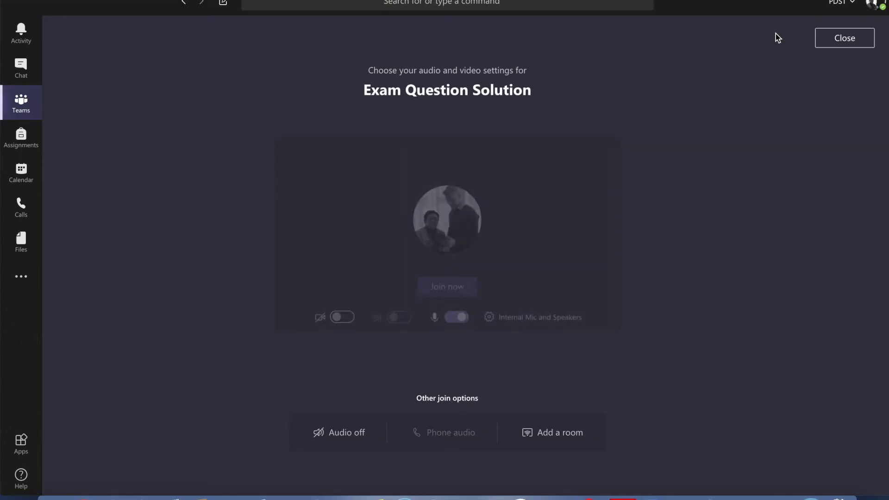
click(444, 321)
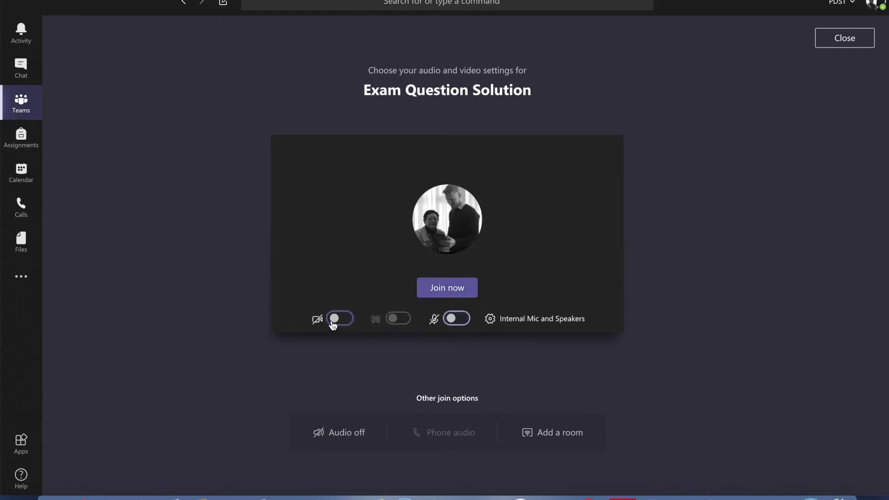
click(433, 291)
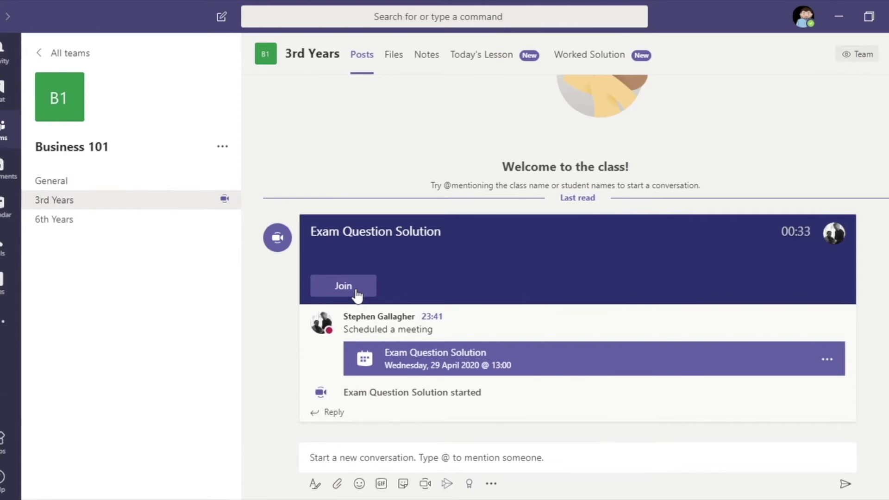
Step: From the student's account, join the ongoing Exam Question Solution meeting with camera and microphone off
click(357, 292)
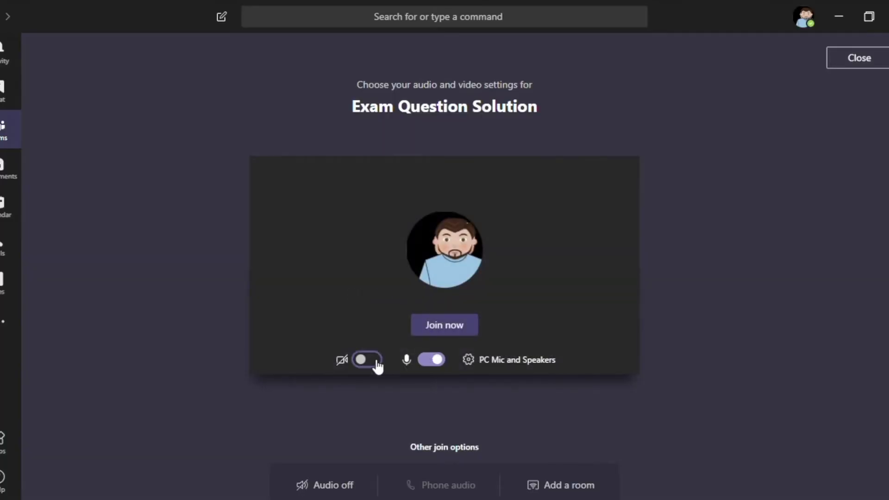
click(427, 362)
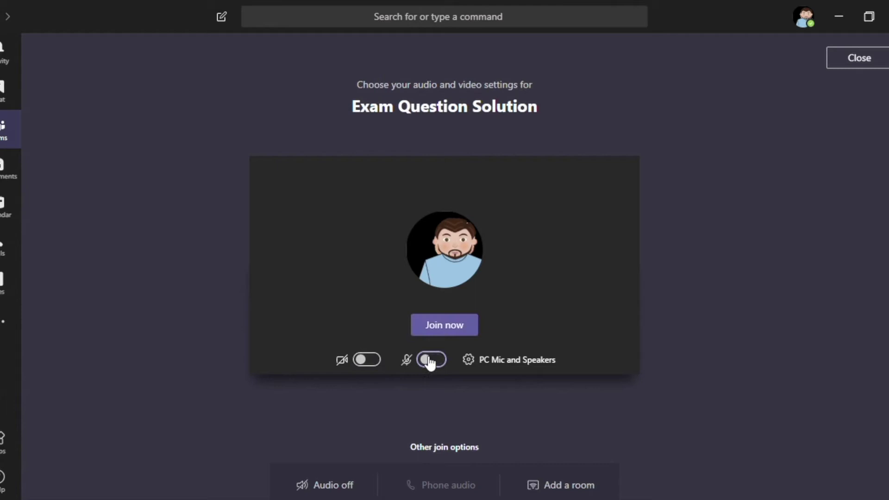
click(444, 330)
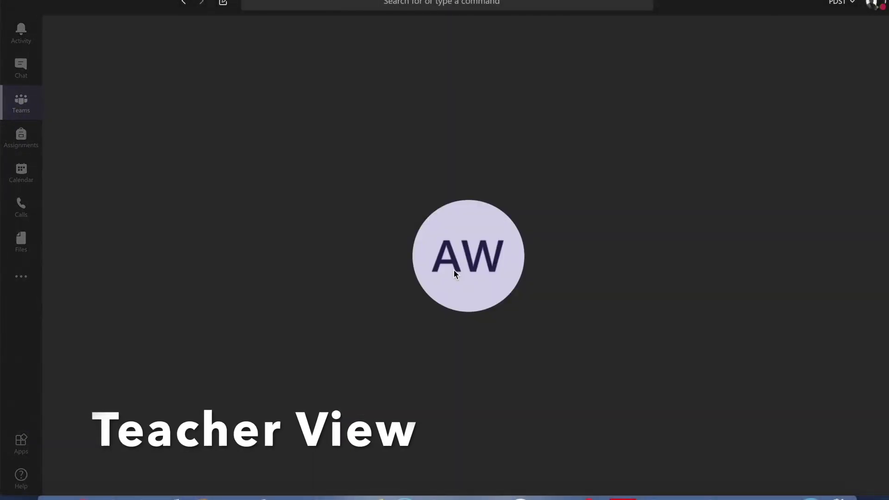
Step: In the teacher's meeting view, check the student's contact card and start recording the meeting
click(456, 274)
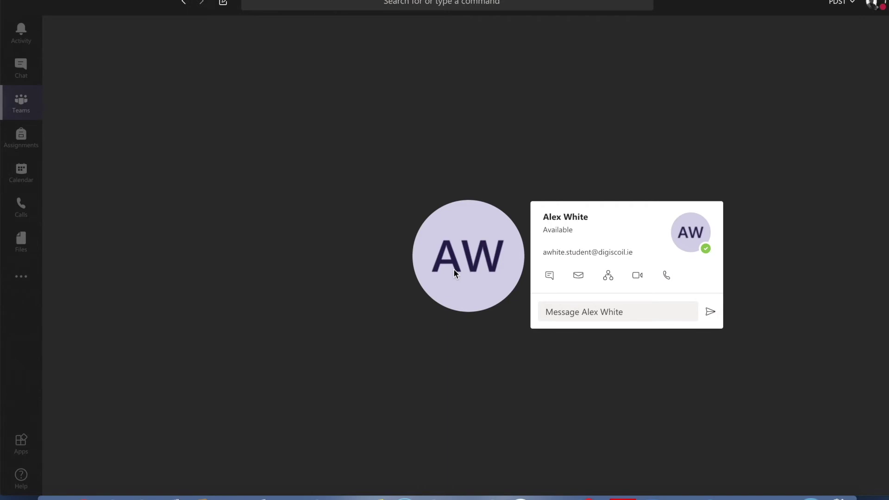
mouse_move(456, 250)
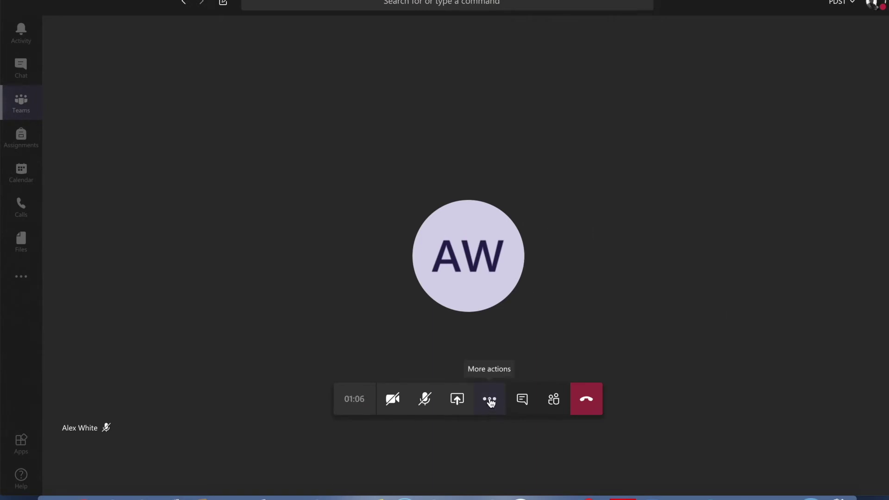
click(491, 403)
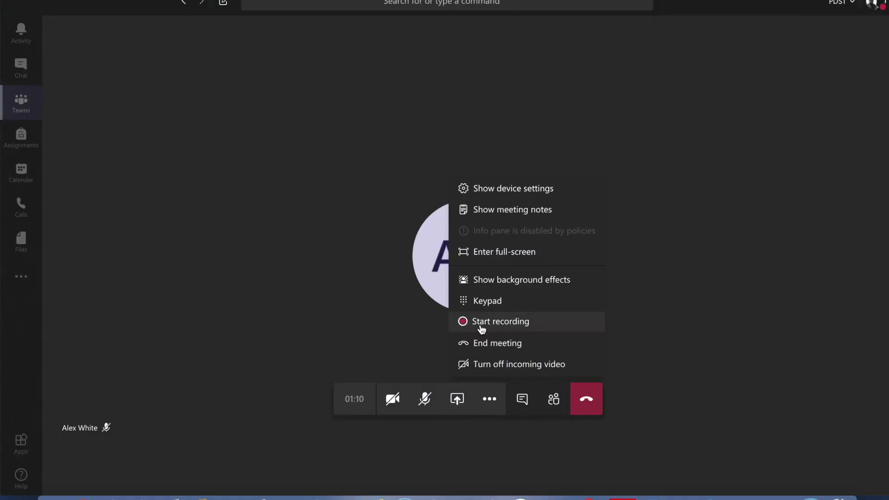
click(482, 323)
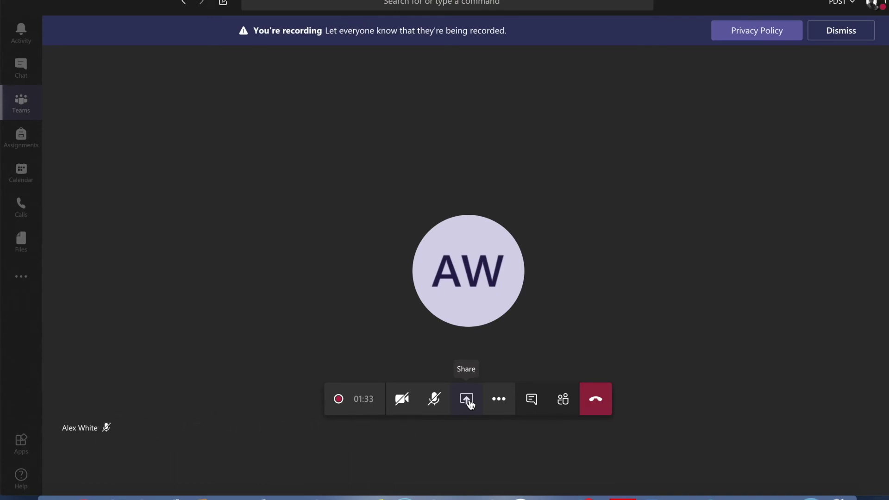
Step: Share the screen with the Worked Solution document in the meeting and end the sharing after presenting it
click(466, 399)
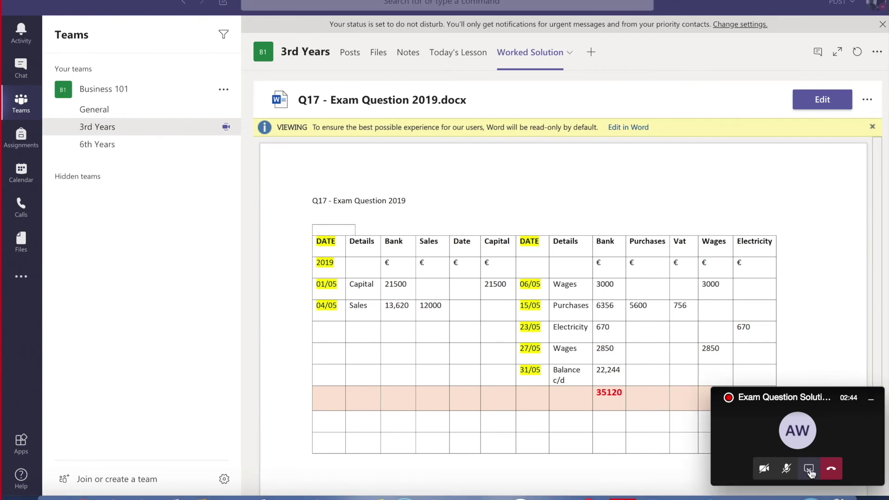
click(809, 469)
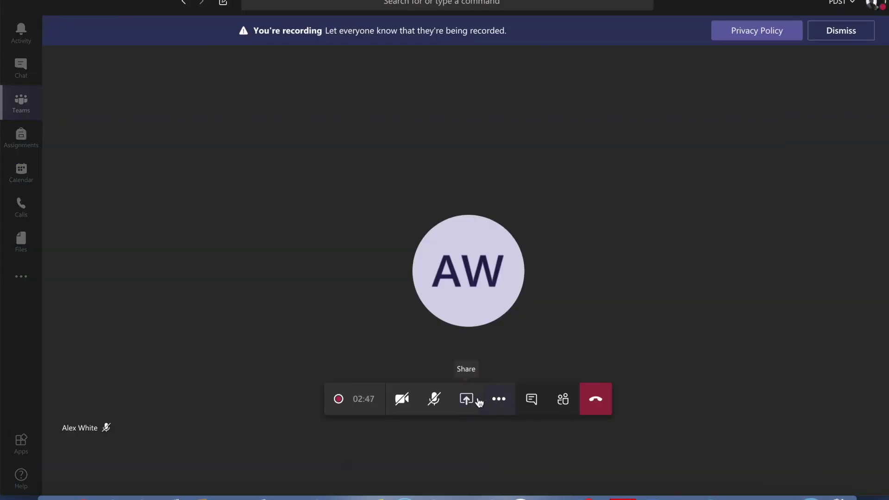
Step: Write a meeting chat message greeting the student by first name and asking whether they can hear
click(534, 407)
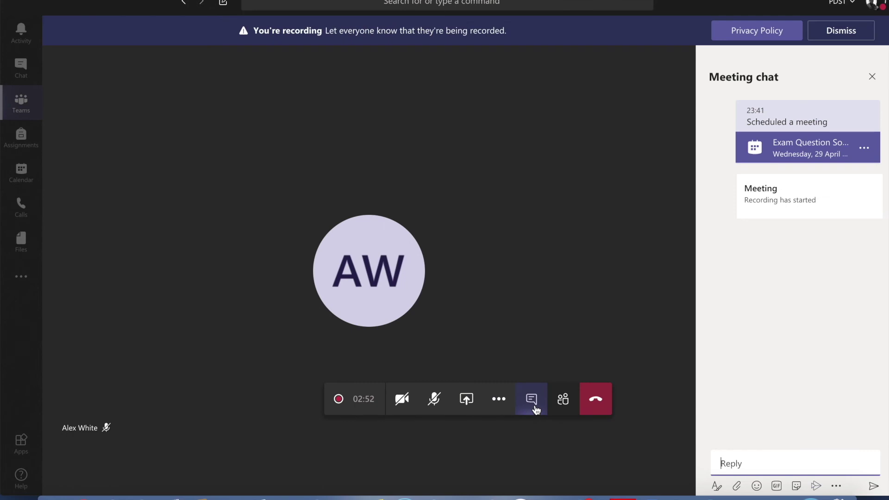
click(731, 463)
text(Hi Alex)
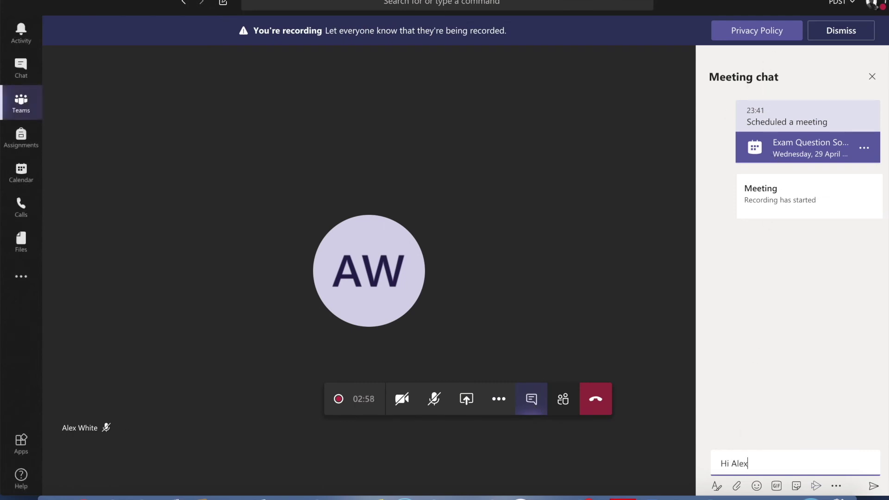
text(, can you hear)
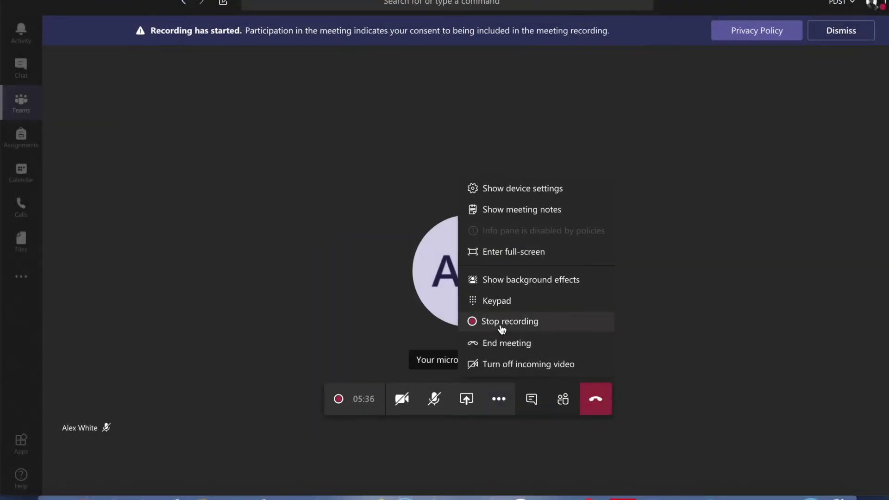
Step: Stop the meeting recording, confirm the stop, and leave the meeting
click(501, 326)
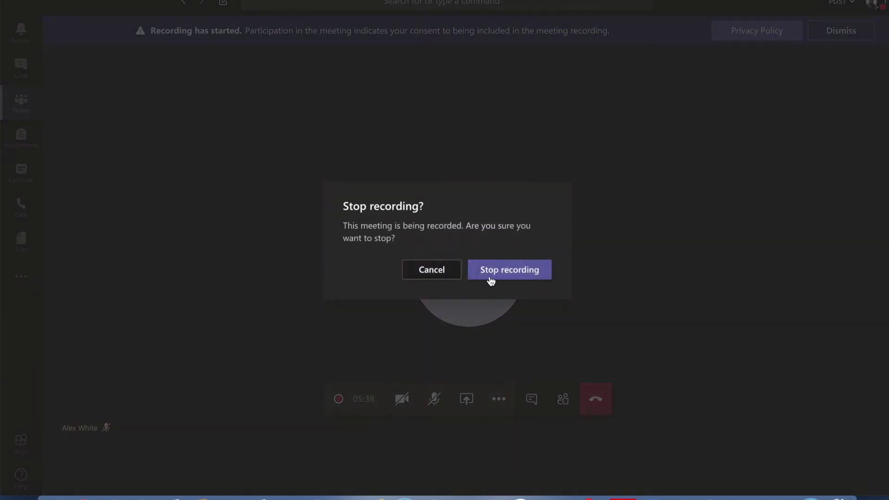
click(490, 278)
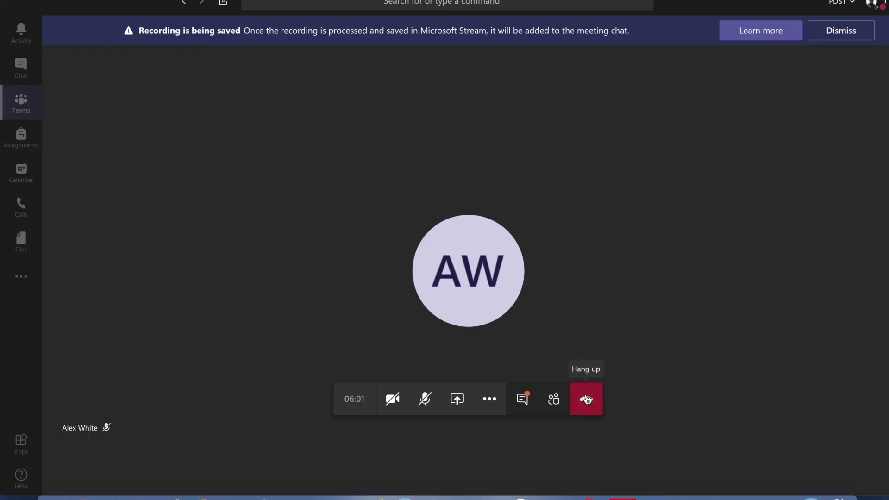
click(587, 399)
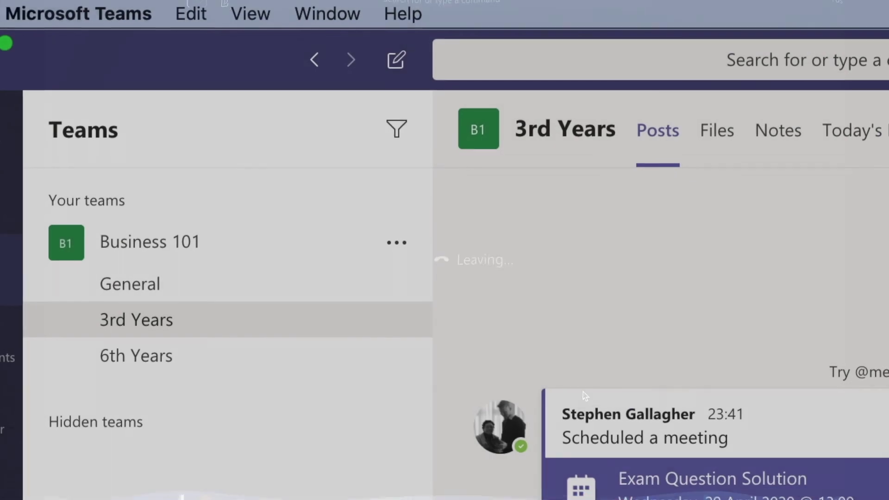